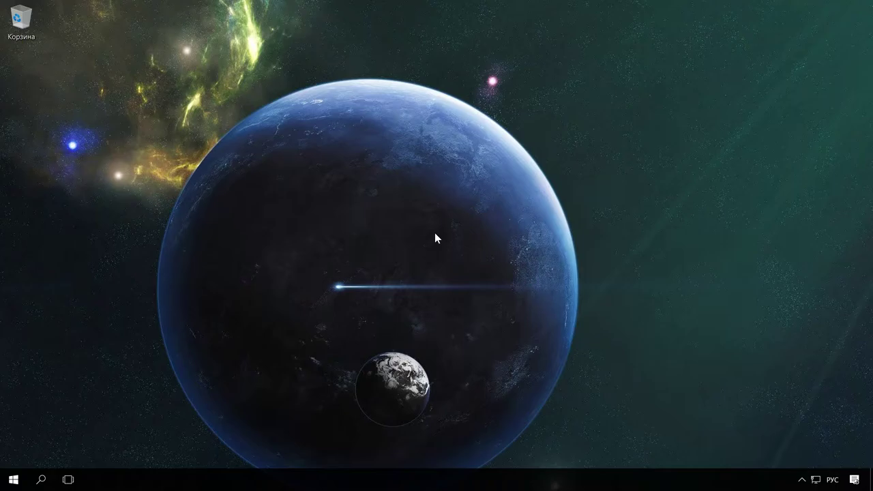
- Open Control Panel from the Win+X menu and go to BitLocker Drive Encryption
right_click(13, 479)
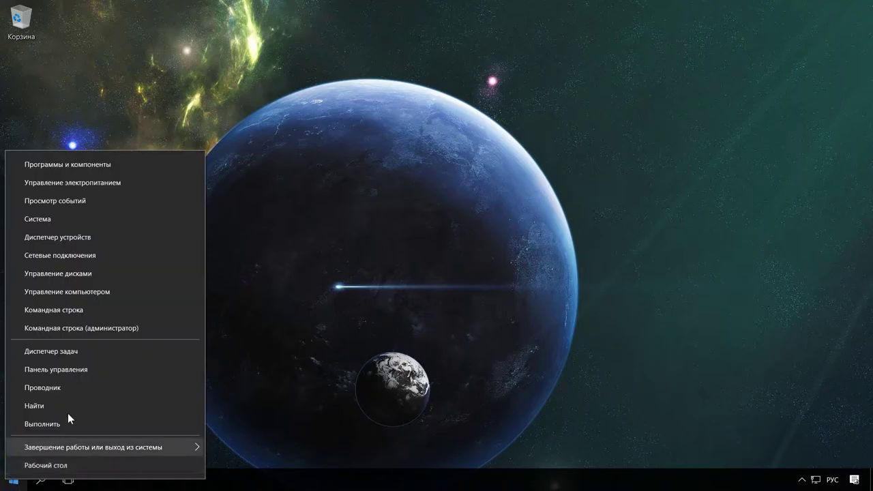
click(58, 367)
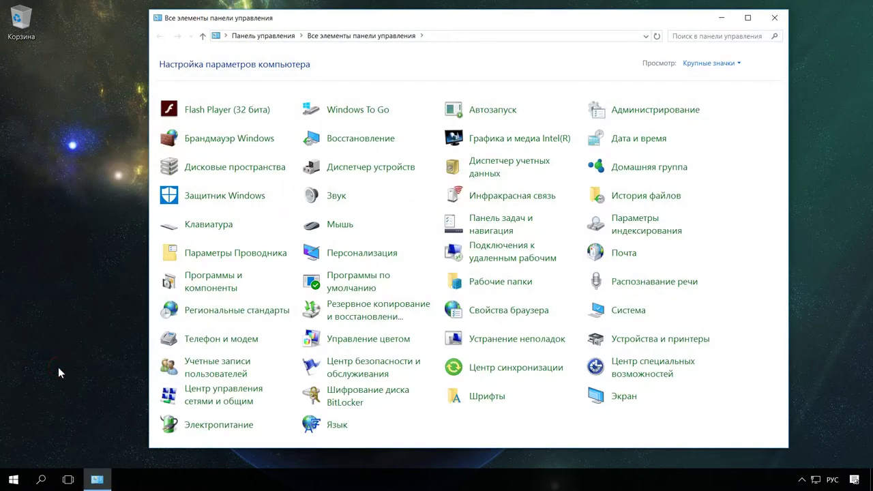
click(361, 399)
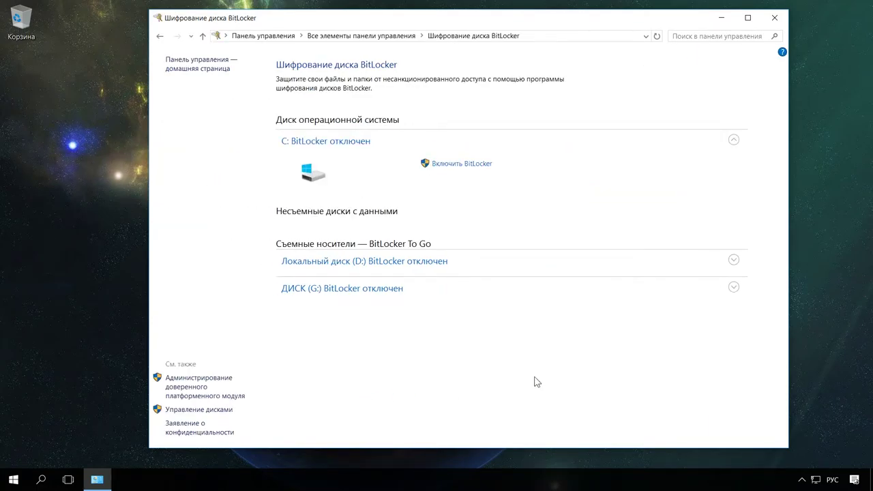
- Check drive D:'s actions in This PC, then close File Explorer
key(super+e)
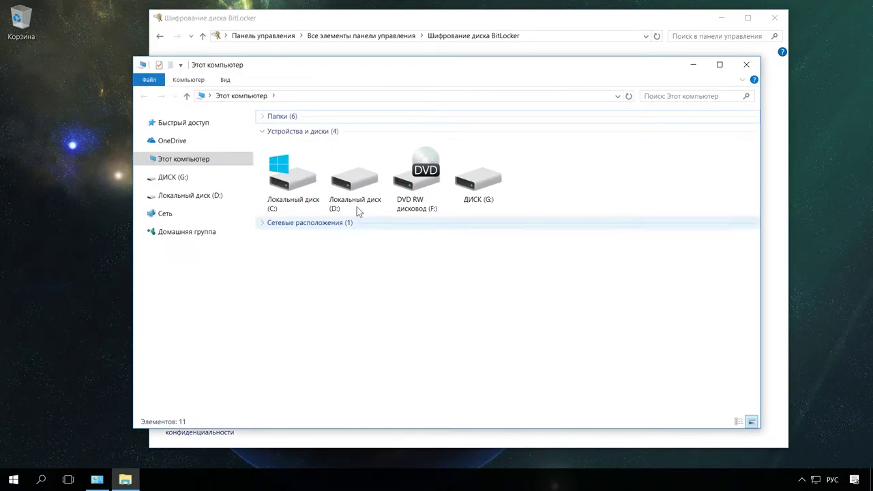
right_click(349, 184)
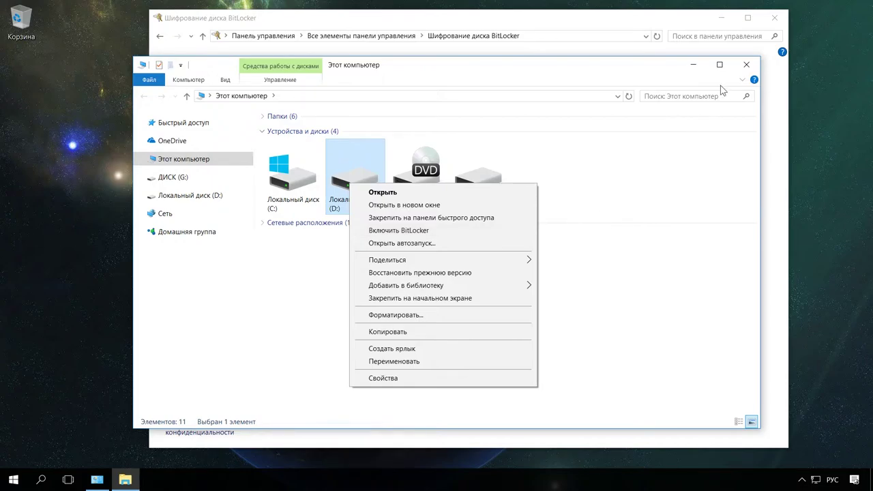
click(746, 64)
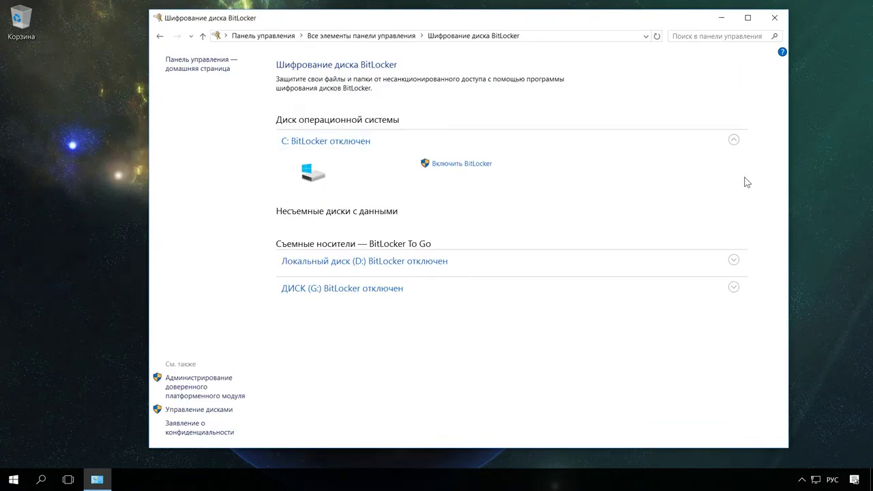
- Expand Local Disk (D:) and DISK (G:) to reveal their Turn on BitLocker options
click(733, 261)
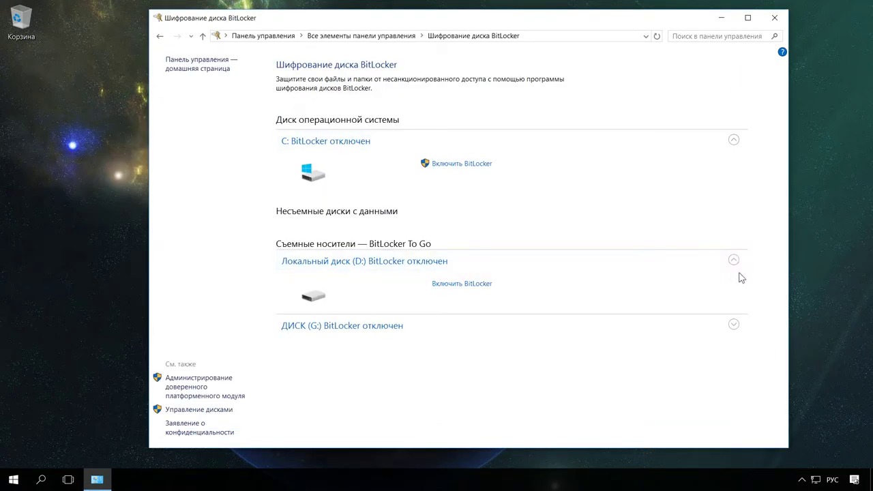
click(734, 325)
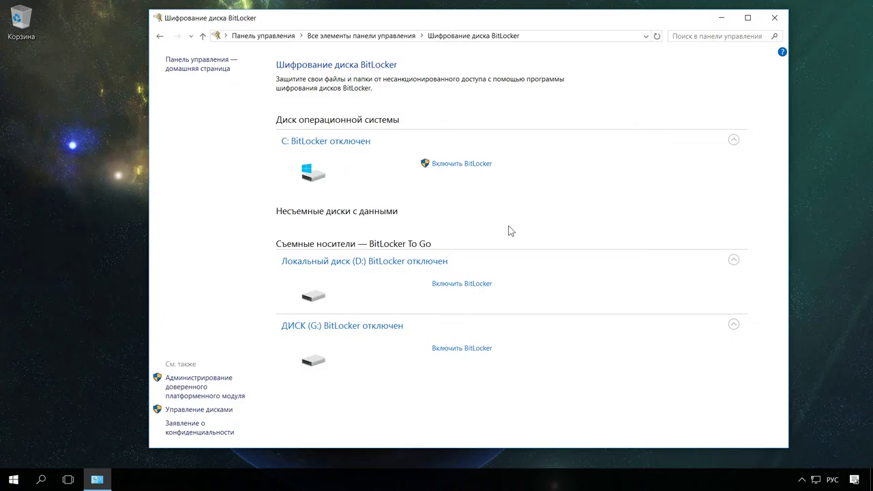
- Turn on BitLocker for D: and choose password unlocking instead of smart card
click(477, 290)
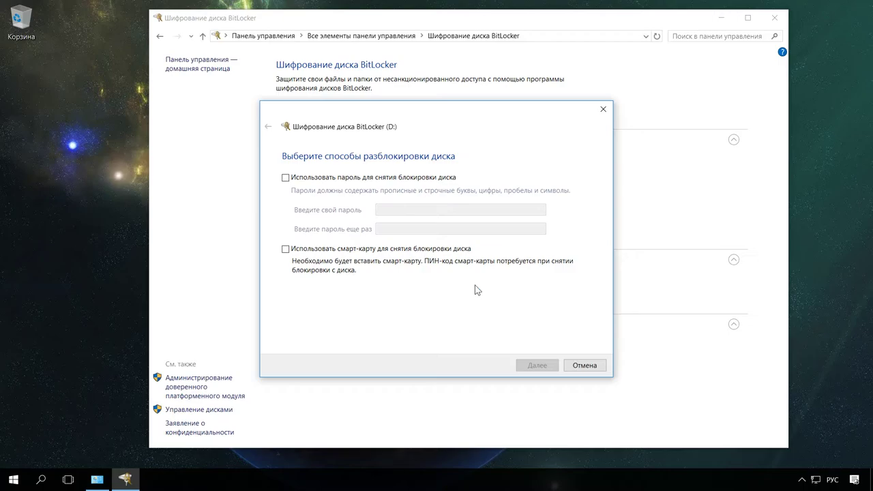
click(285, 249)
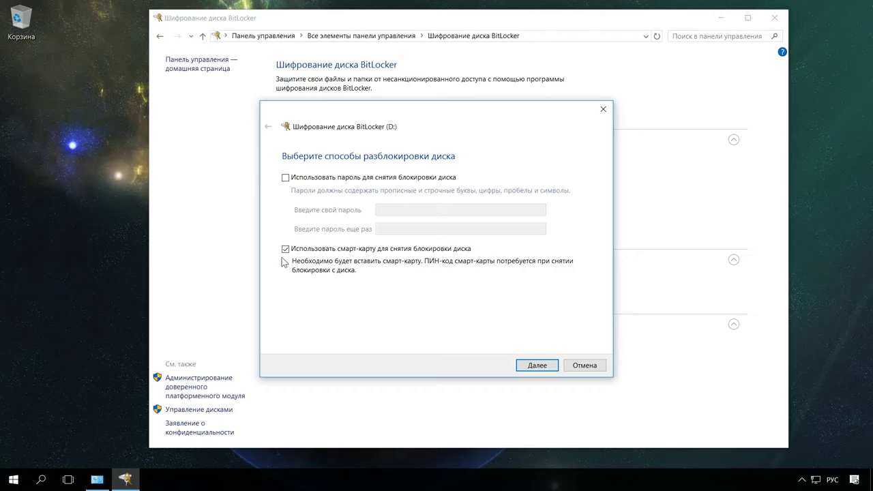
click(285, 249)
click(286, 178)
- Enter and confirm the drive password in English layout, then continue the wizard
click(405, 209)
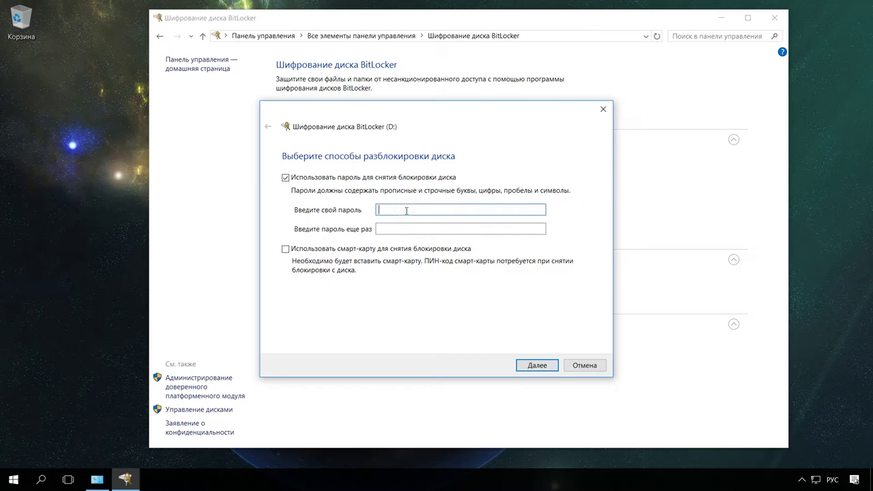
key(alt+shift)
text(•••••••••)
click(411, 228)
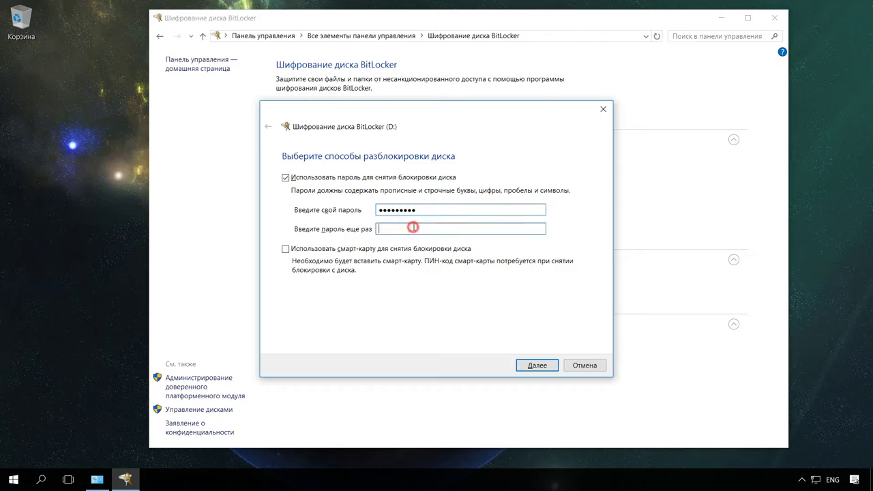
text(•••••••••)
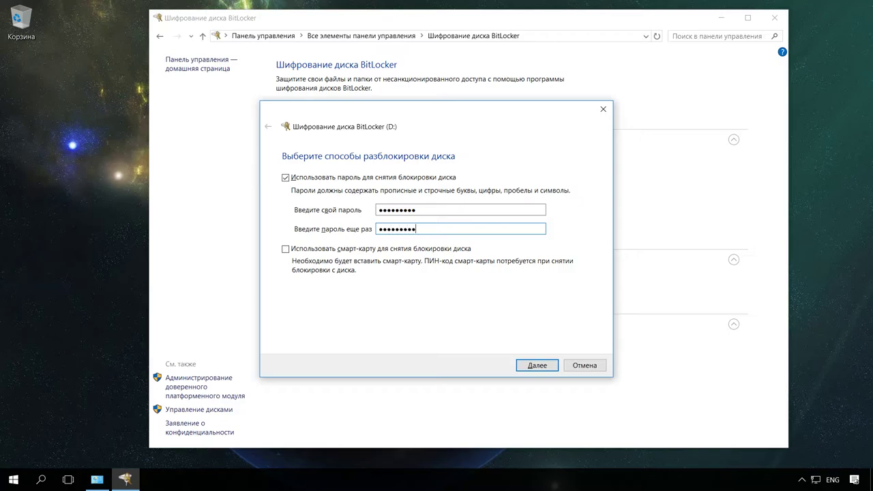
click(537, 365)
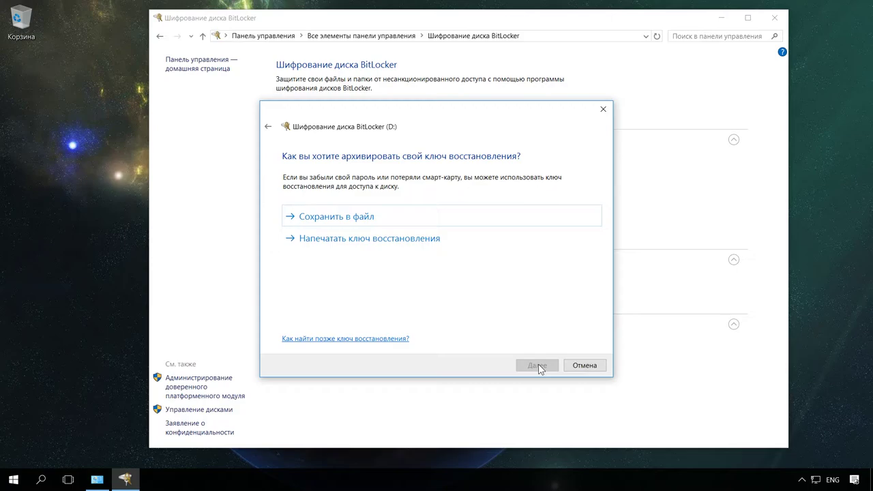
- Save D:'s recovery key as a file on the Desktop, confirming storage on this PC
click(407, 217)
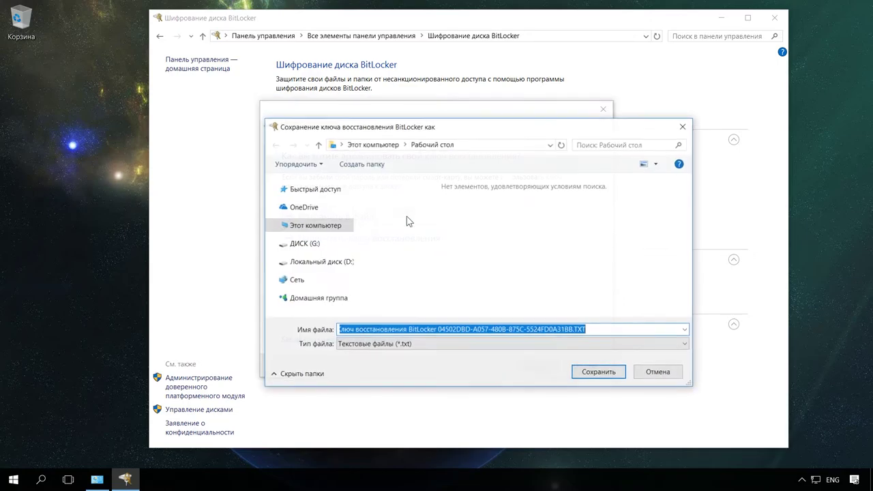
click(272, 189)
click(298, 204)
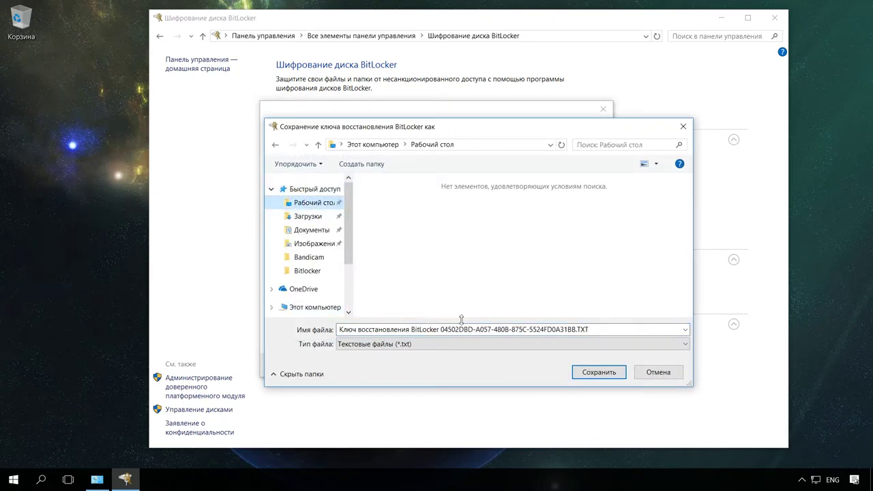
click(598, 372)
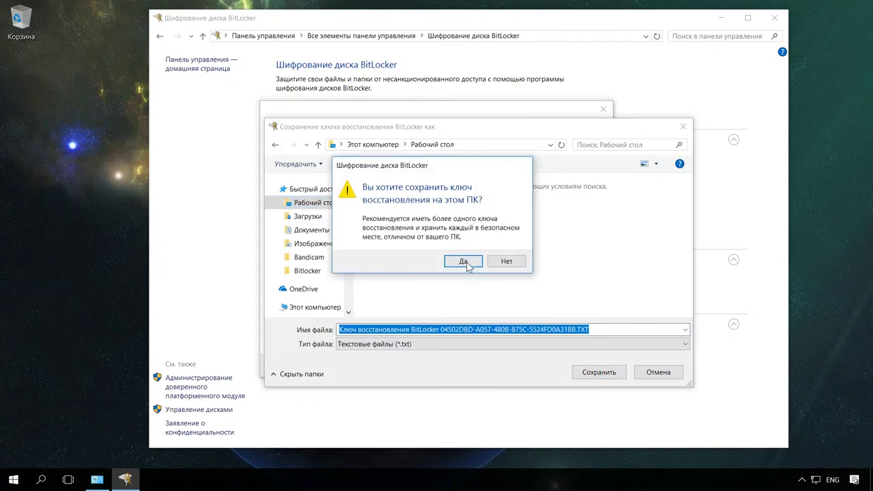
click(466, 262)
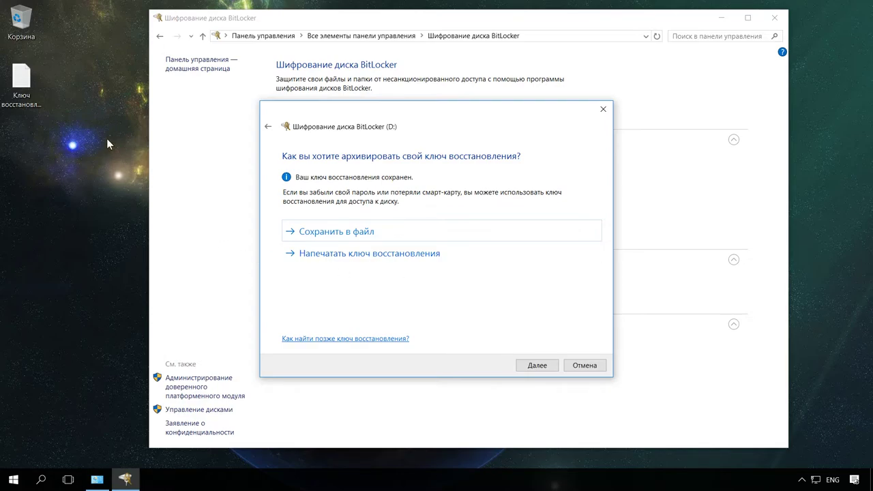
- Open the recovery key .TXT on the desktop, select the key number, close it, continue
click(24, 83)
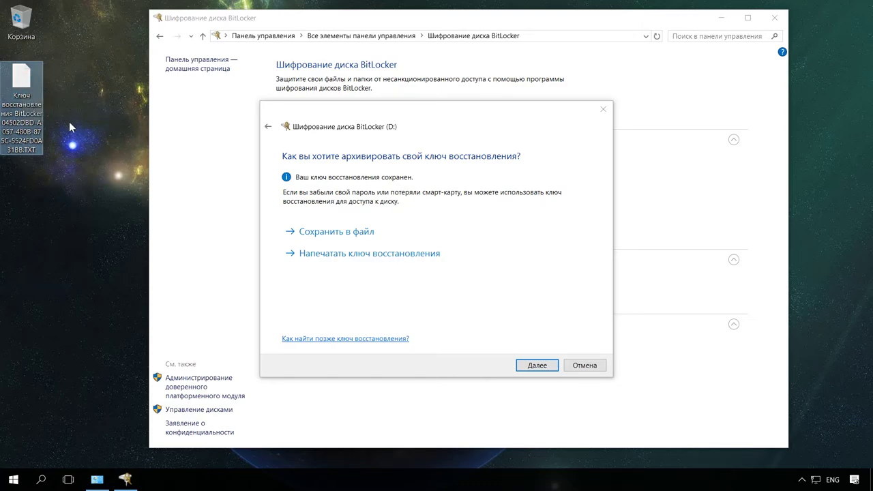
double_click(32, 81)
drag(137, 177, 462, 178)
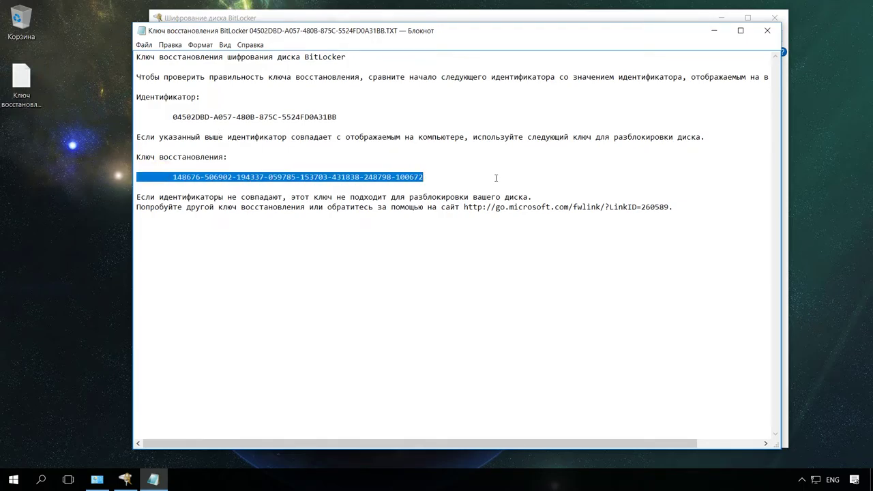
click(766, 32)
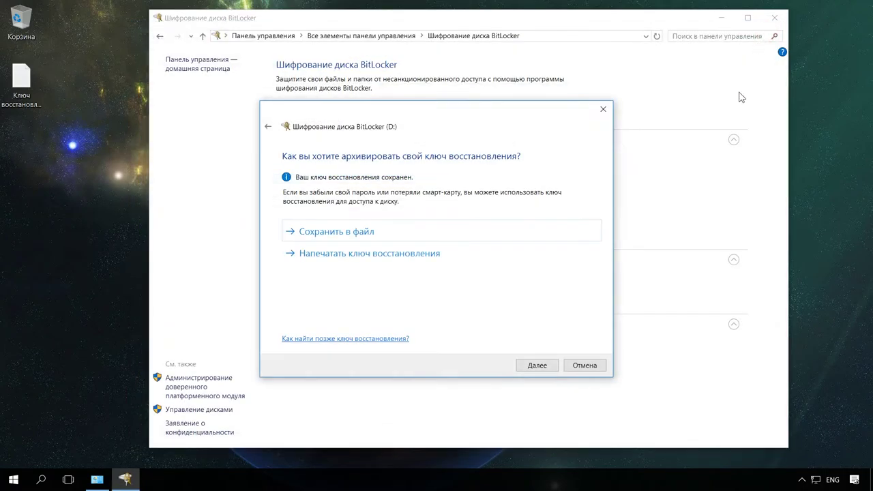
click(535, 367)
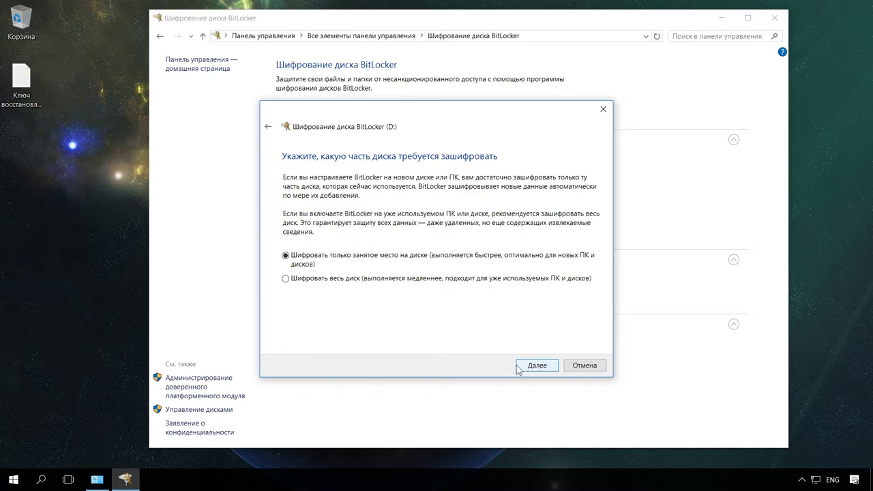
- Choose to encrypt the entire drive D: and select New encryption mode
click(286, 256)
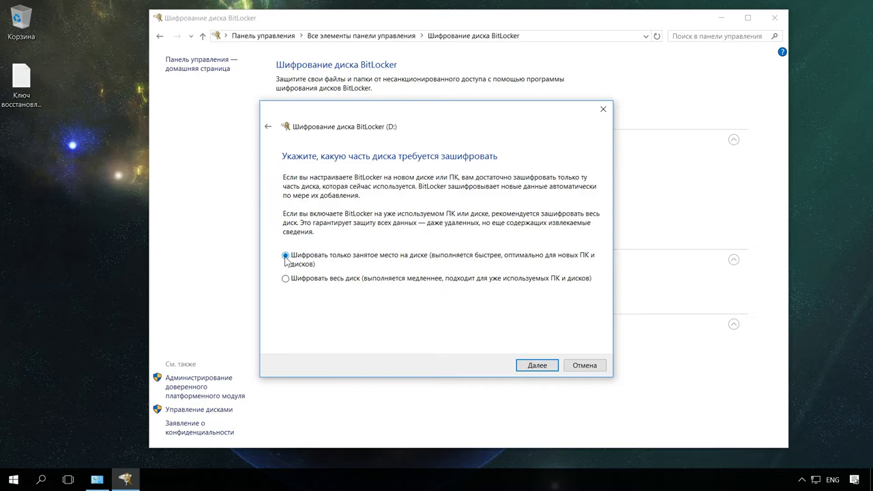
click(286, 279)
click(536, 367)
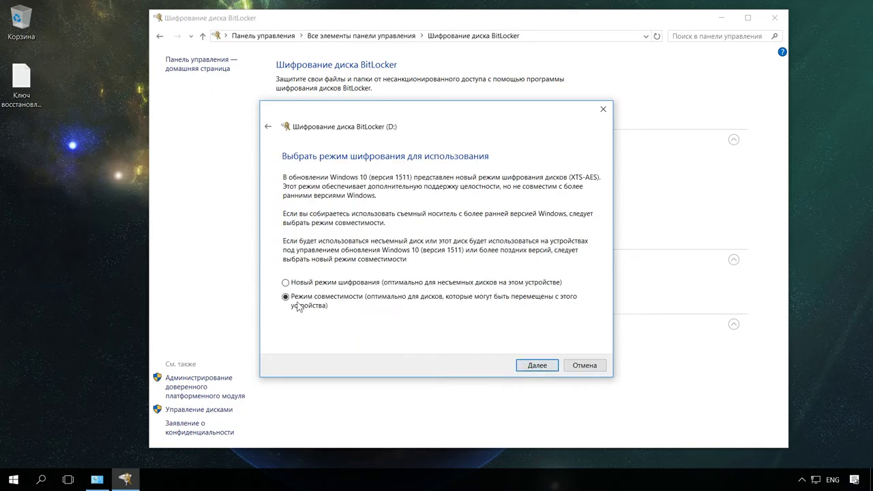
click(286, 283)
- Start encrypting D:, close the finished notice from the tray, and minimize Control Panel
click(529, 367)
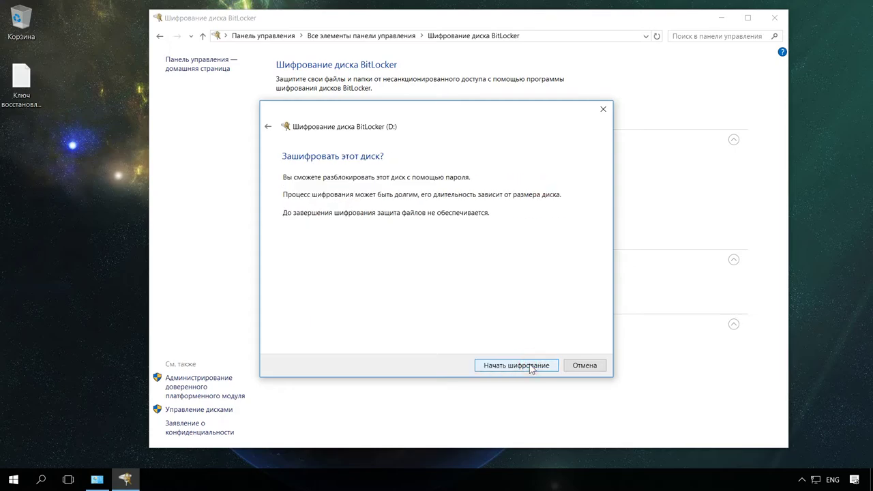
click(530, 366)
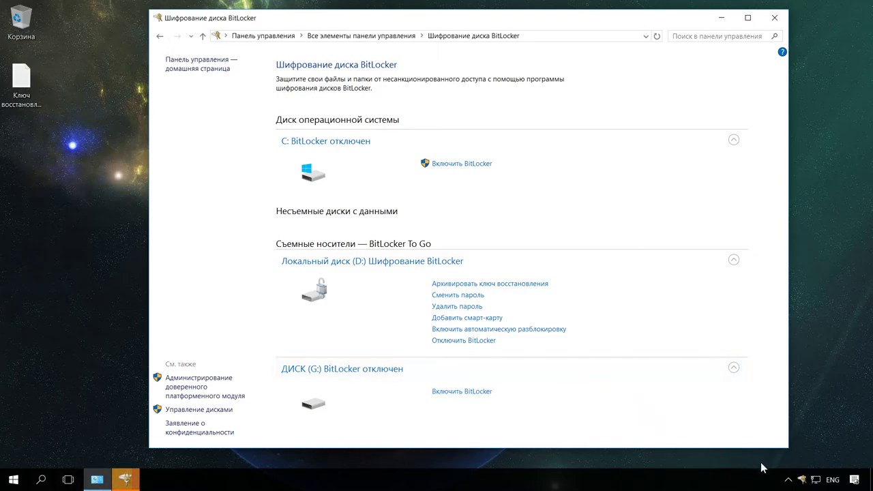
click(801, 482)
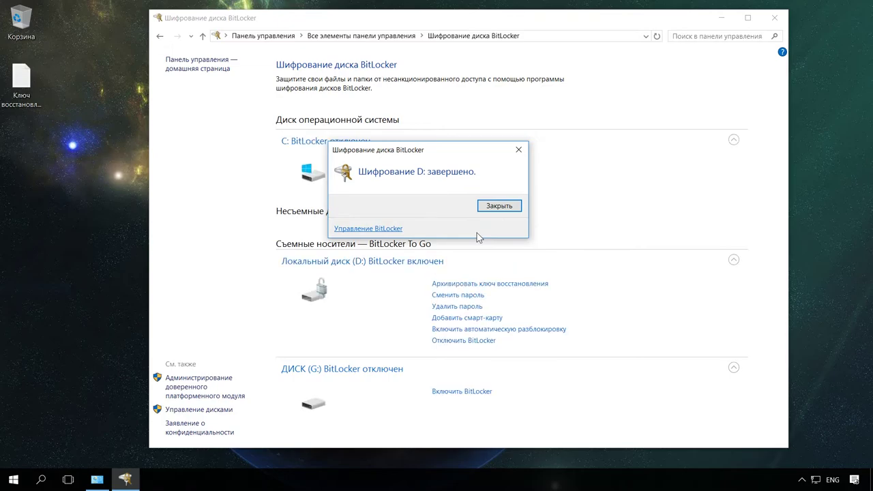
click(500, 206)
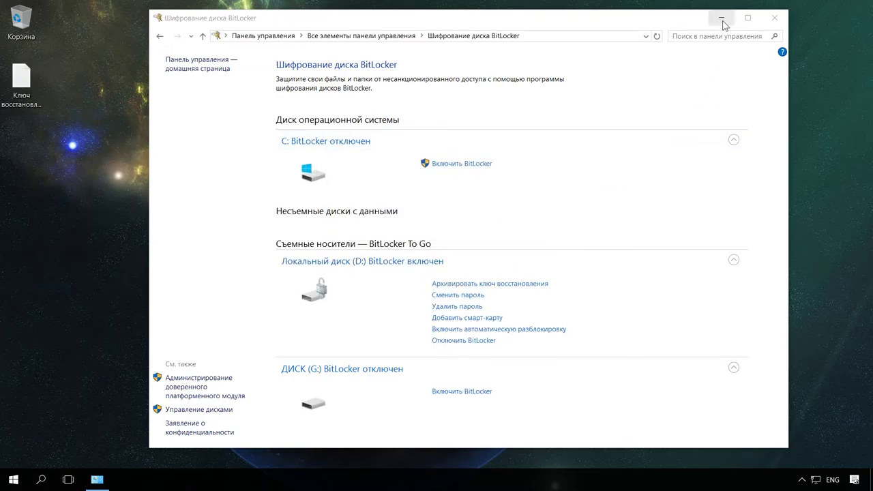
click(721, 18)
- Open D:'s unlock prompt from This PC, try the recovery-key option, then return to password
key(super+e)
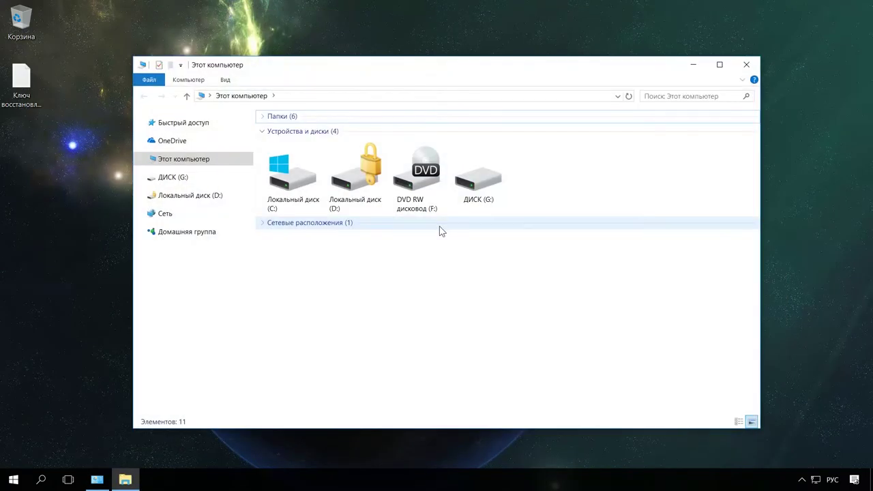
click(356, 188)
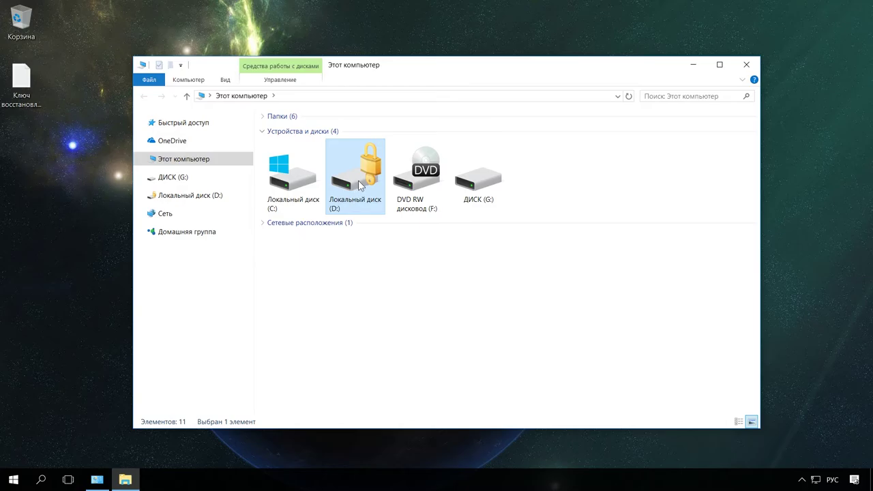
double_click(360, 186)
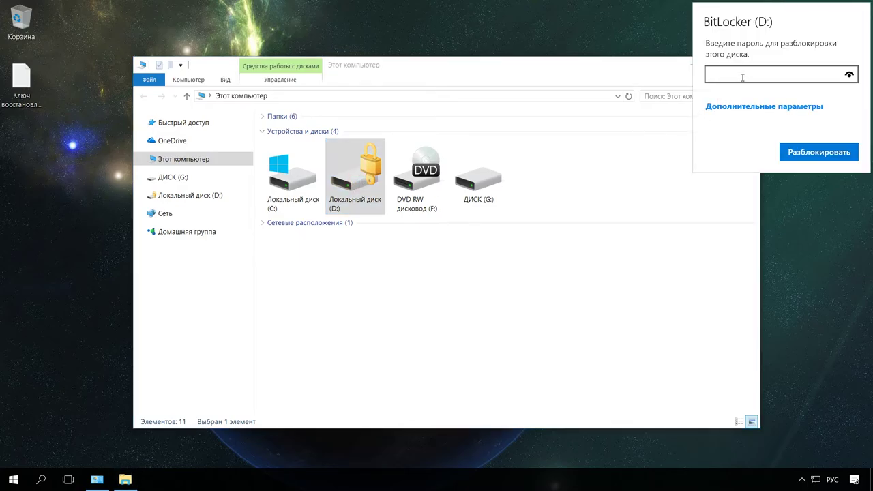
click(741, 75)
click(749, 108)
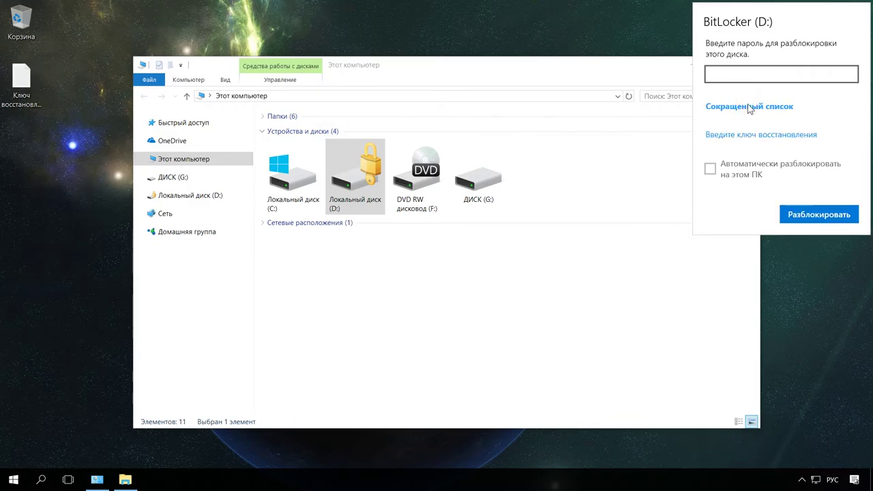
click(762, 135)
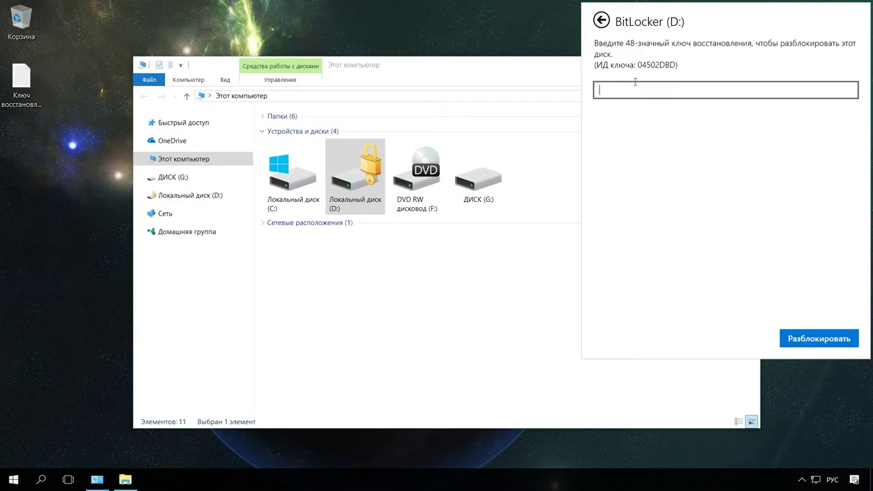
click(601, 20)
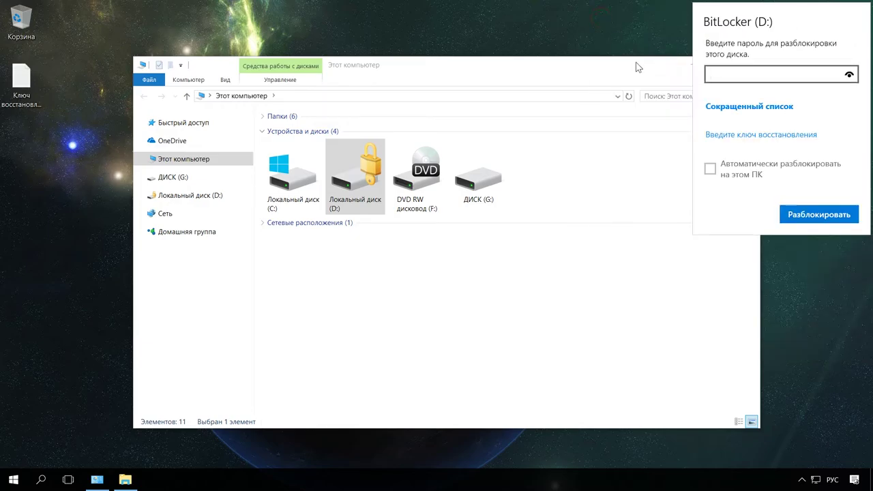
- Leave automatic unlocking off, enter the drive password in English layout, and unlock D:
click(710, 169)
click(710, 169)
click(730, 75)
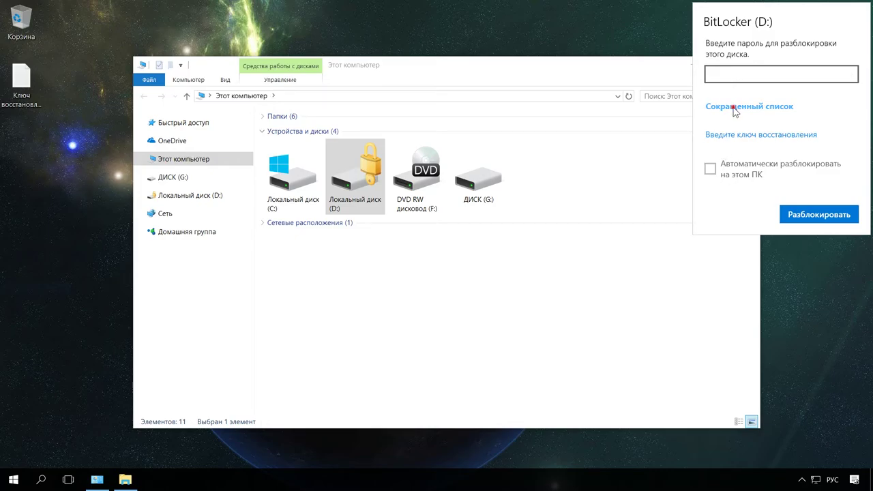
click(732, 107)
click(722, 75)
key(alt+shift)
text(12)
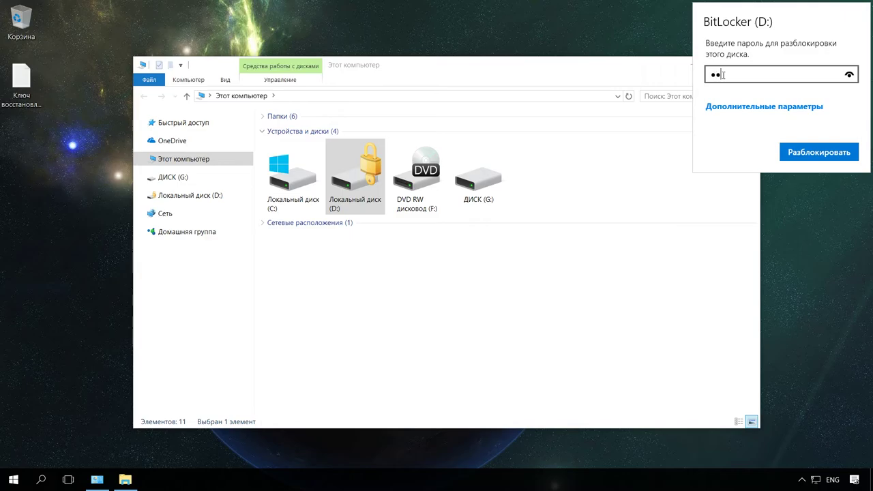
text(3456789)
click(824, 155)
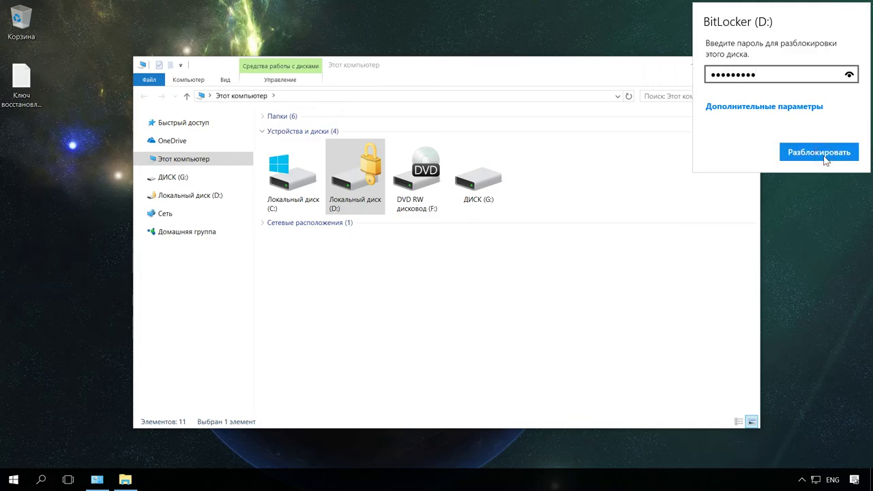
- Browse drive D:'s 21 folders, then reopen This PC with Win+E and select D:
double_click(361, 172)
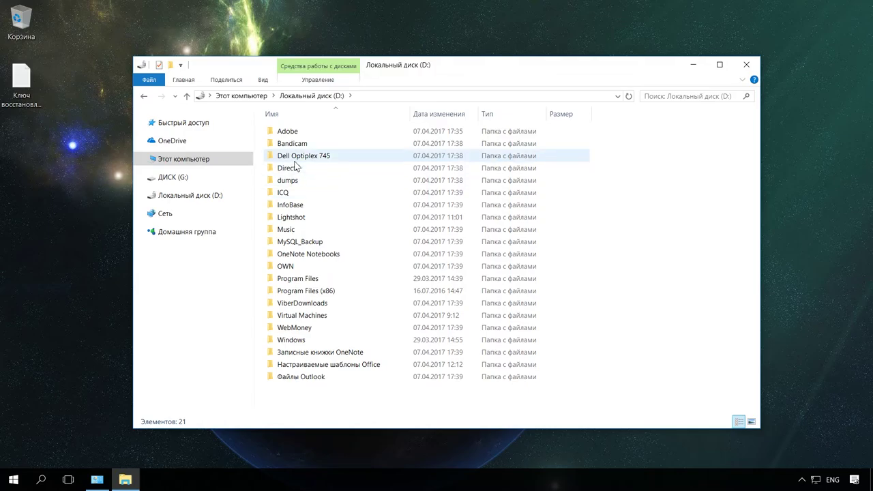
click(747, 65)
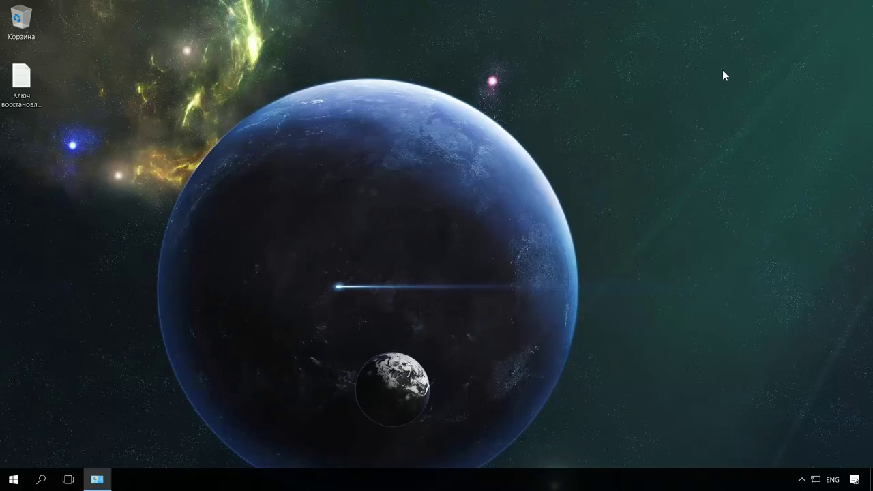
key(super+e)
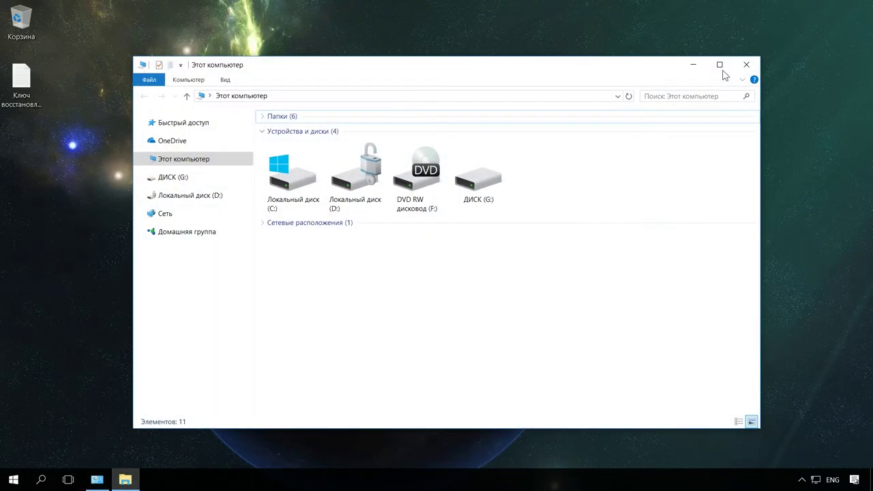
click(358, 196)
- Review drive D: via Manage BitLocker, then close Control Panel and File Explorer
right_click(358, 196)
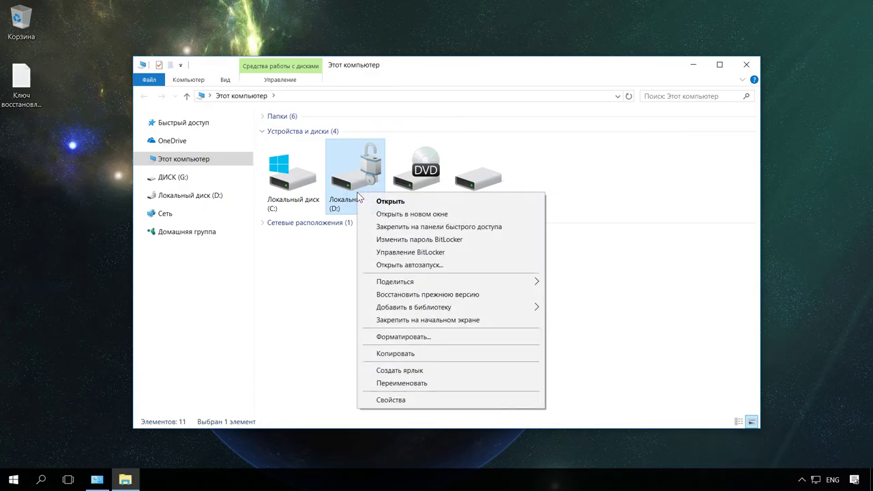
click(437, 253)
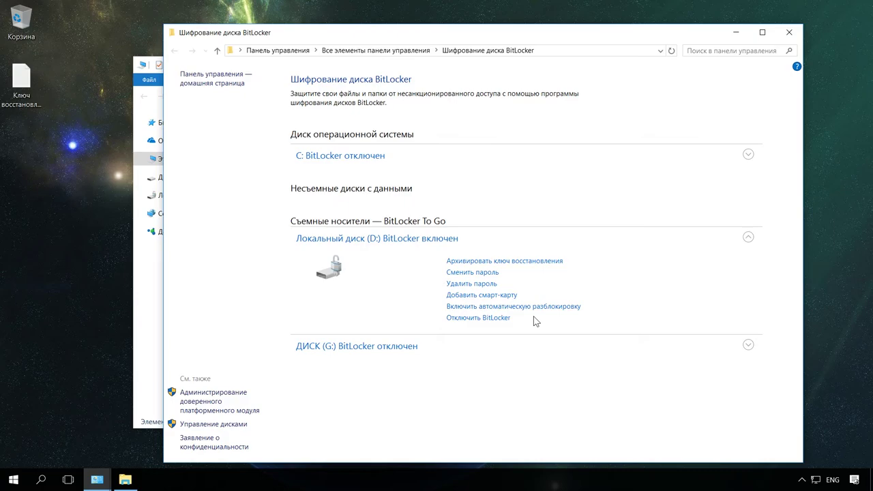
click(789, 33)
click(746, 64)
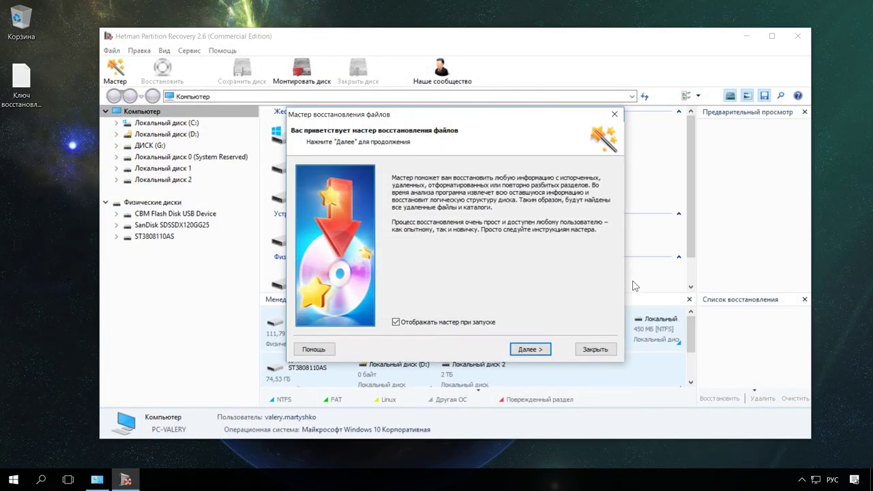
- Try analysing Локальный диск (D:), dismiss the file-system error, and finish the wizard
click(604, 353)
double_click(176, 136)
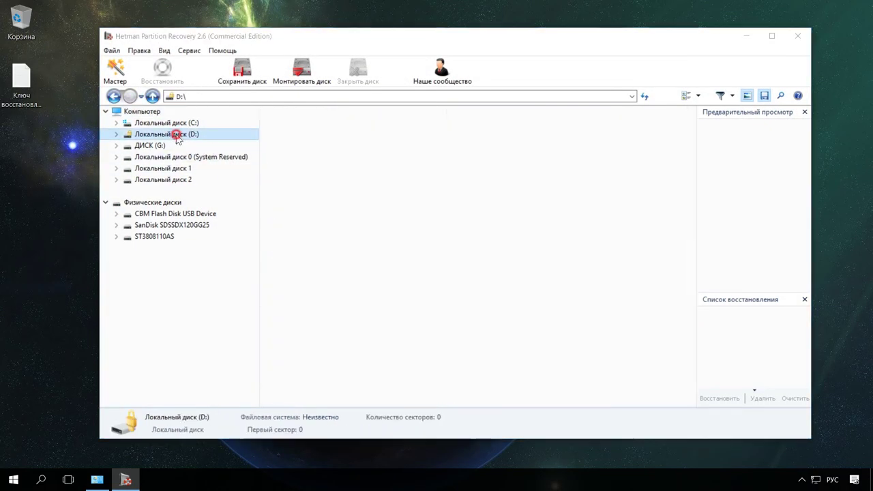
click(530, 351)
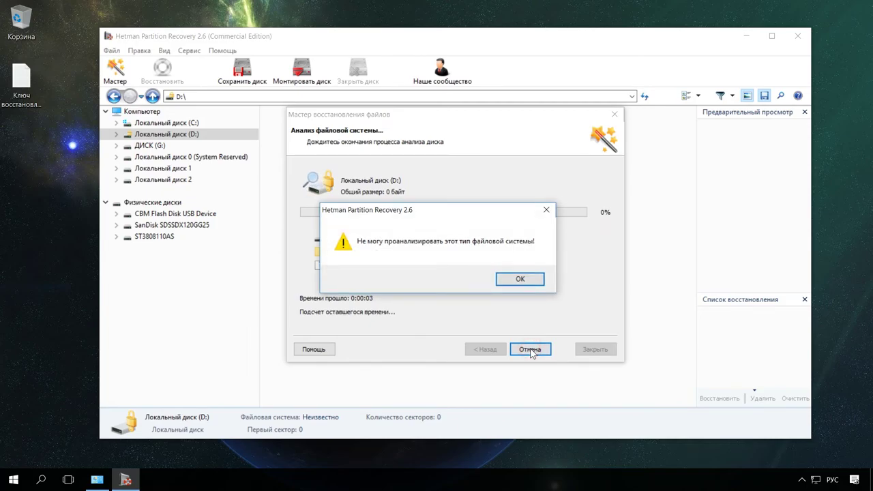
click(522, 279)
click(535, 350)
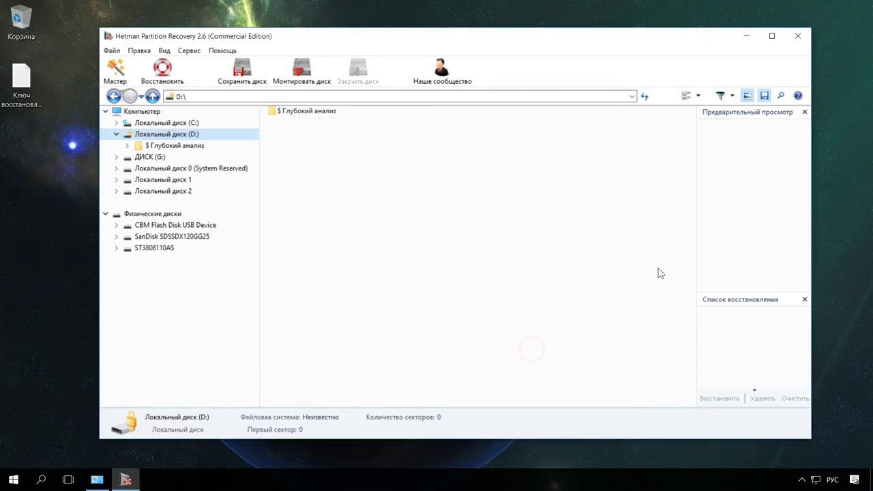
- Quit Hetman Partition Recovery and reopen This PC with Win+E
click(798, 36)
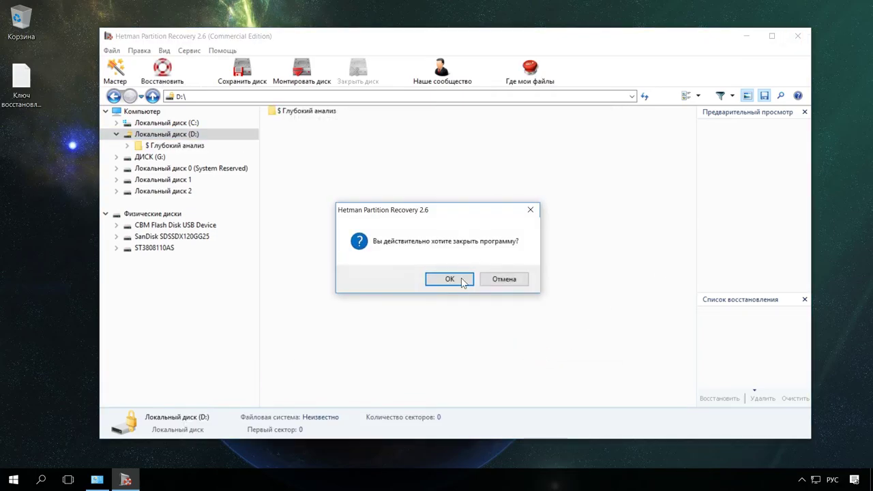
click(460, 281)
key(super+e)
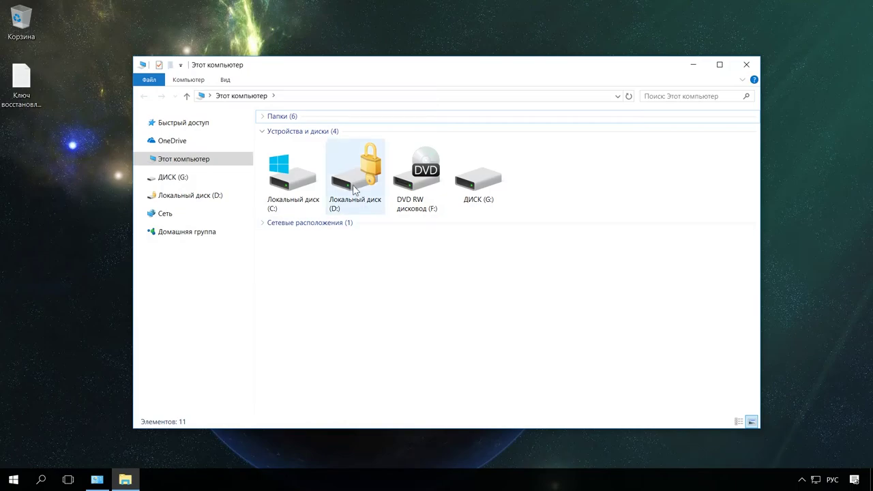
- Unlock drive D: by entering its BitLocker password in English layout, then close File Explorer
double_click(363, 177)
click(767, 73)
key(alt+shift)
text(*********)
click(807, 152)
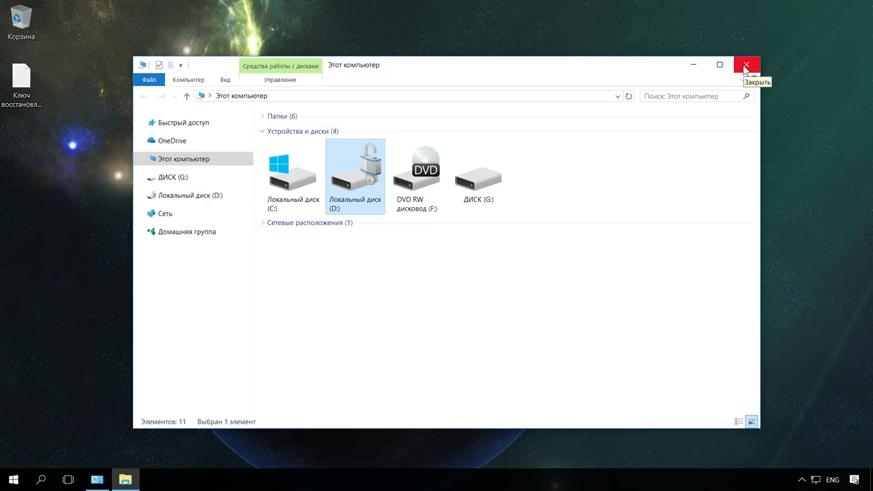
click(746, 65)
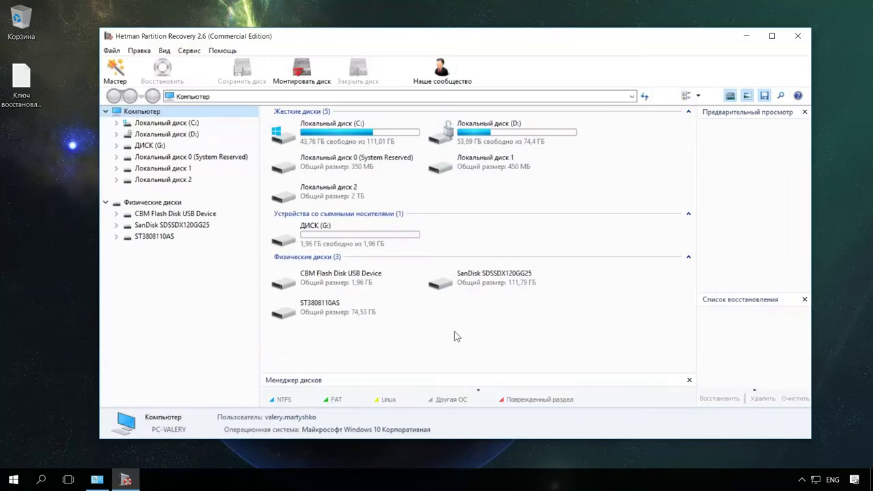
- Analyse Локальный диск (D:) in Hetman, finding 84,126 files in 24,866 folders, then minimize it
click(595, 349)
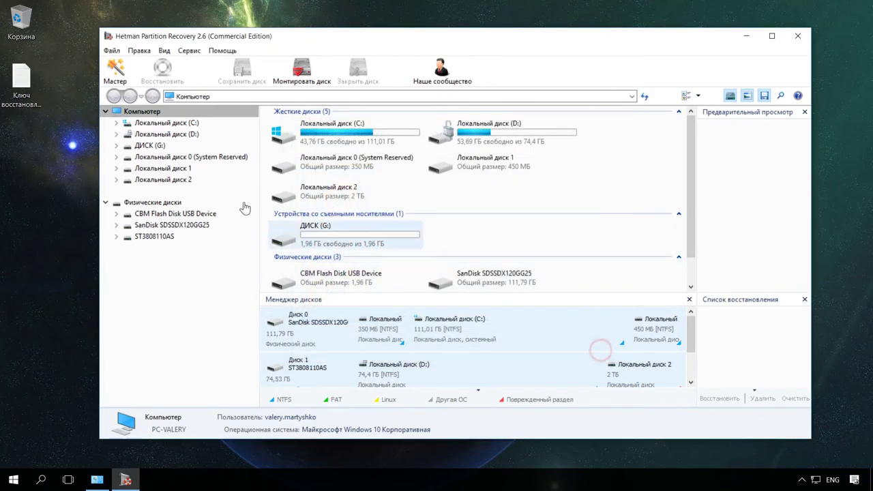
double_click(178, 135)
click(530, 350)
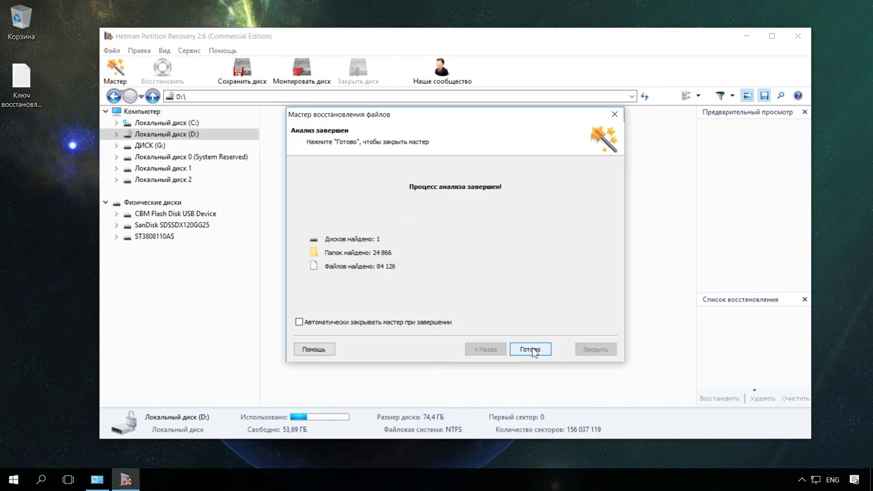
click(531, 351)
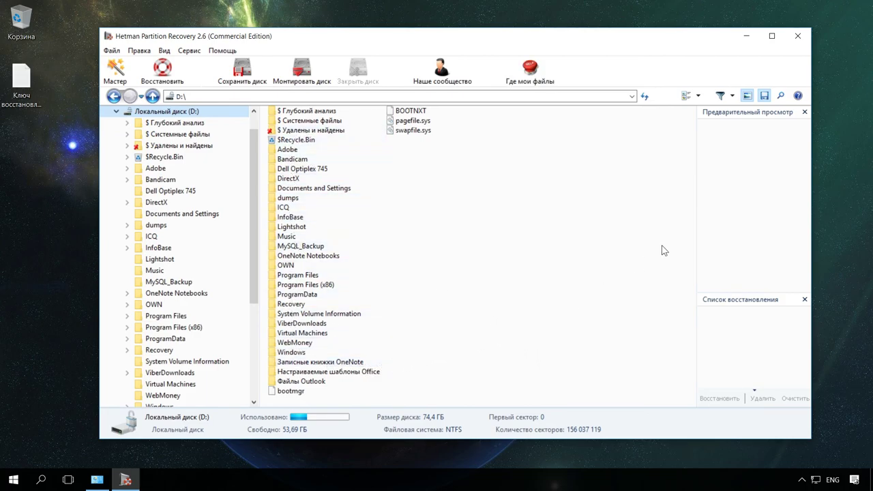
click(748, 38)
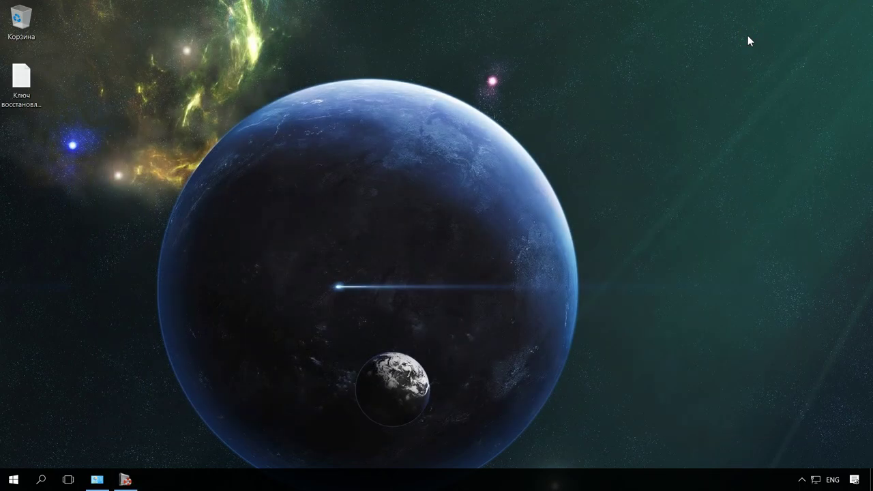
- Turn off BitLocker for drive D: from Управление BitLocker and let decryption finish
key(super+e)
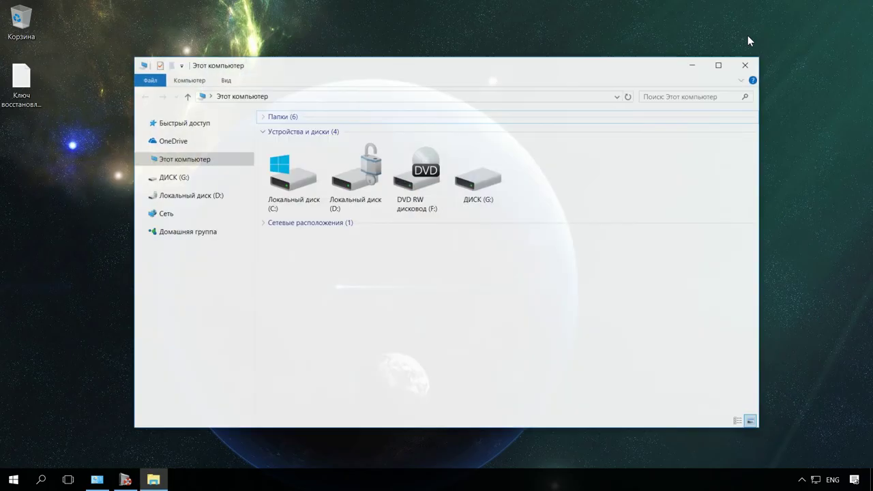
right_click(354, 193)
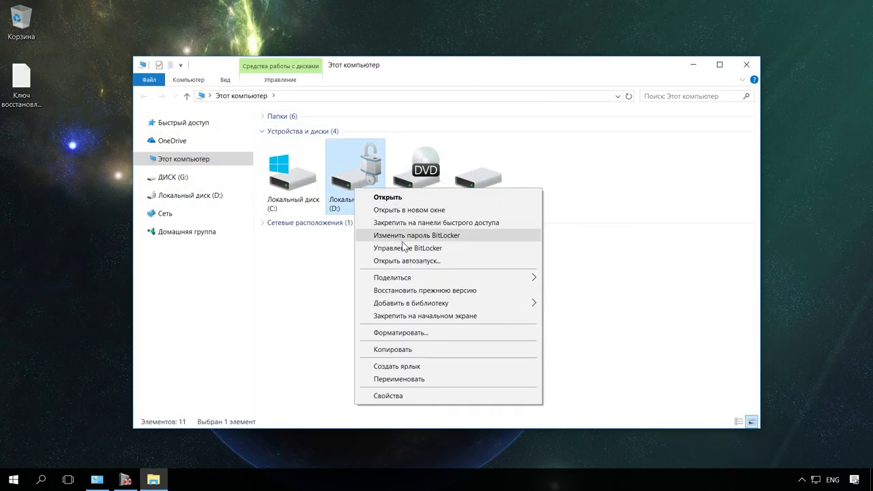
click(408, 248)
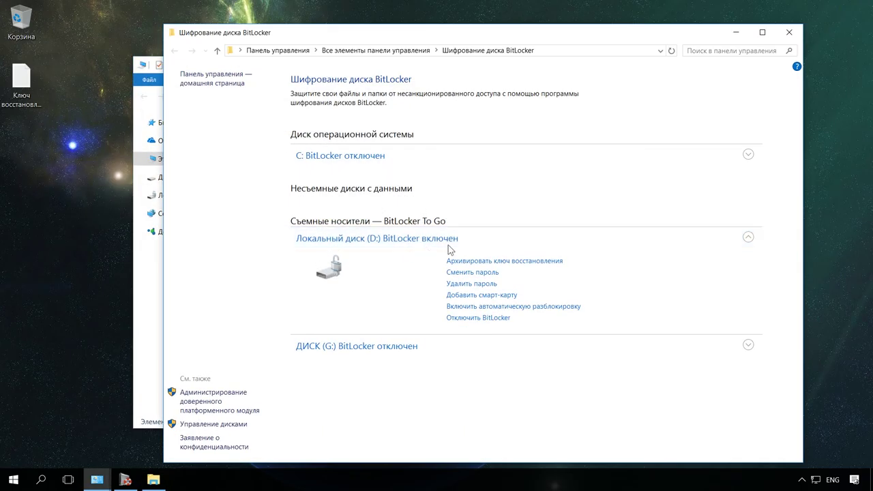
click(498, 319)
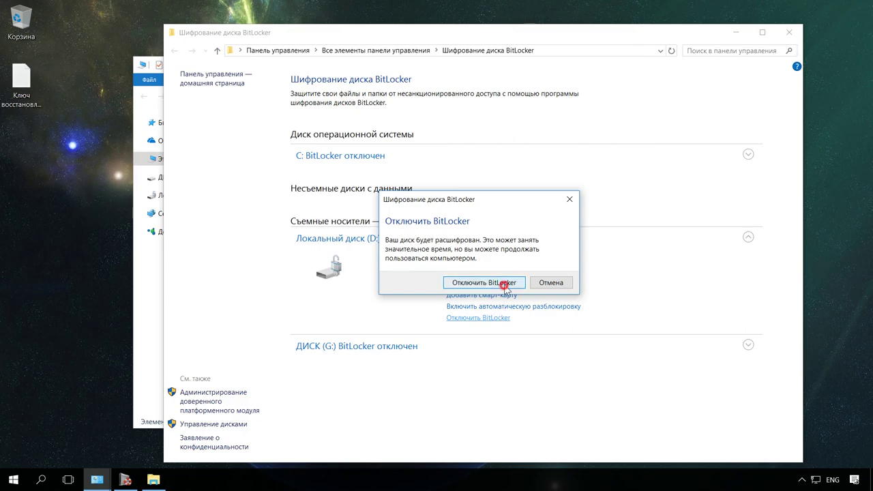
click(505, 283)
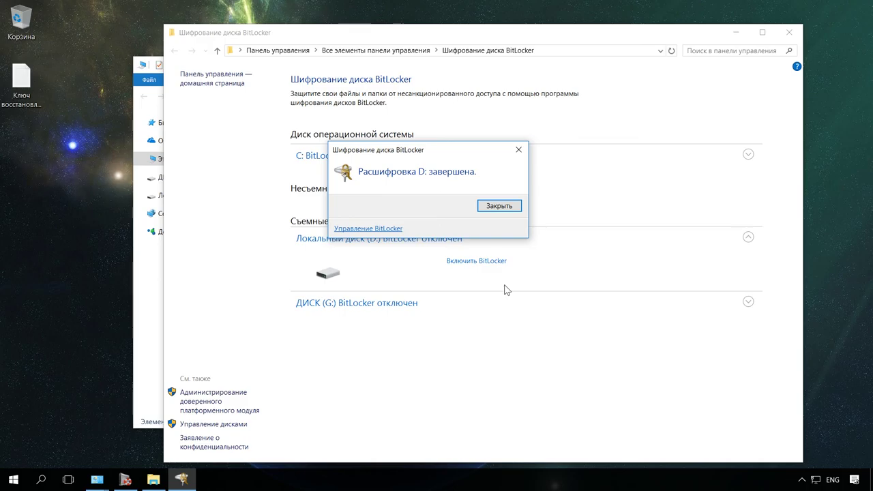
click(500, 206)
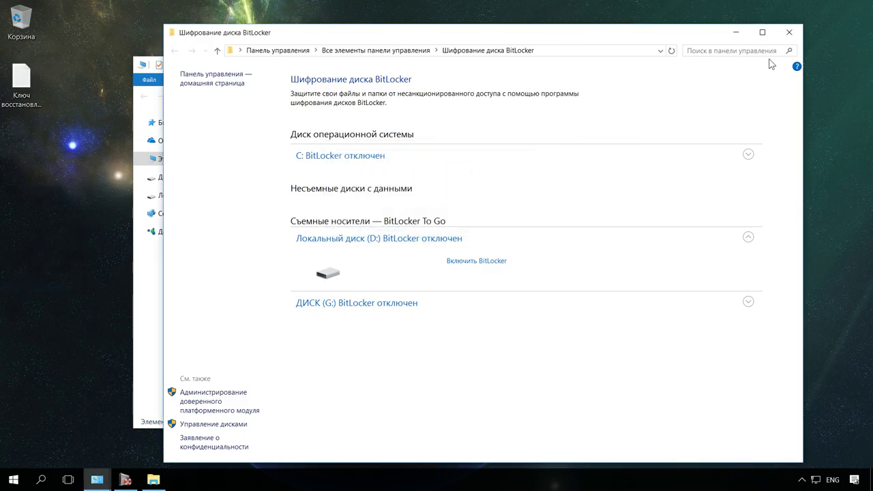
- Close the BitLocker window, confirm decrypted D: shows its 21 folders, then close Explorer
click(789, 32)
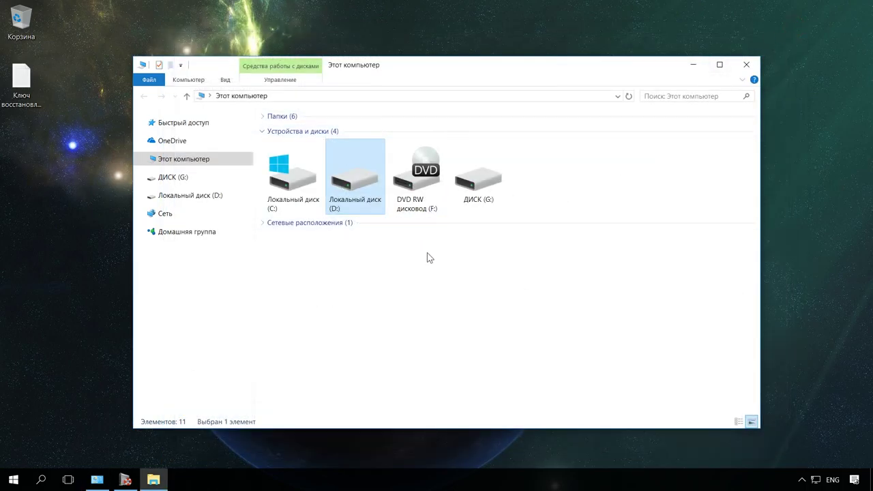
double_click(354, 186)
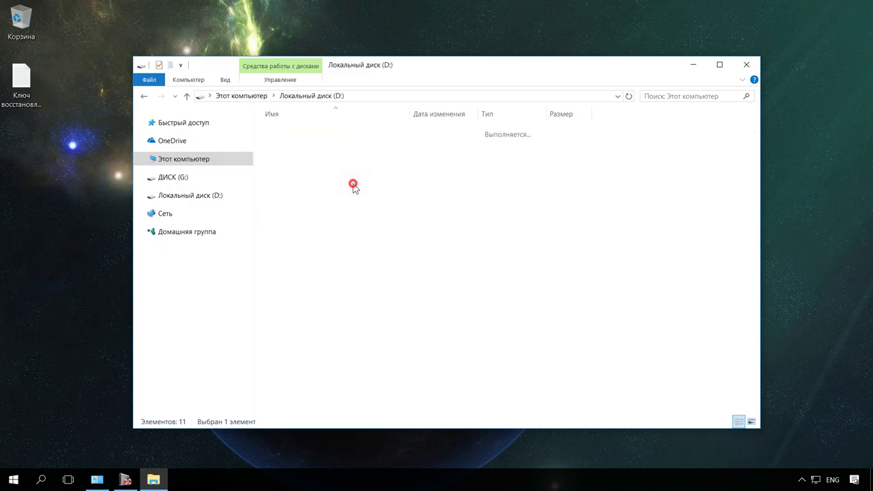
click(187, 96)
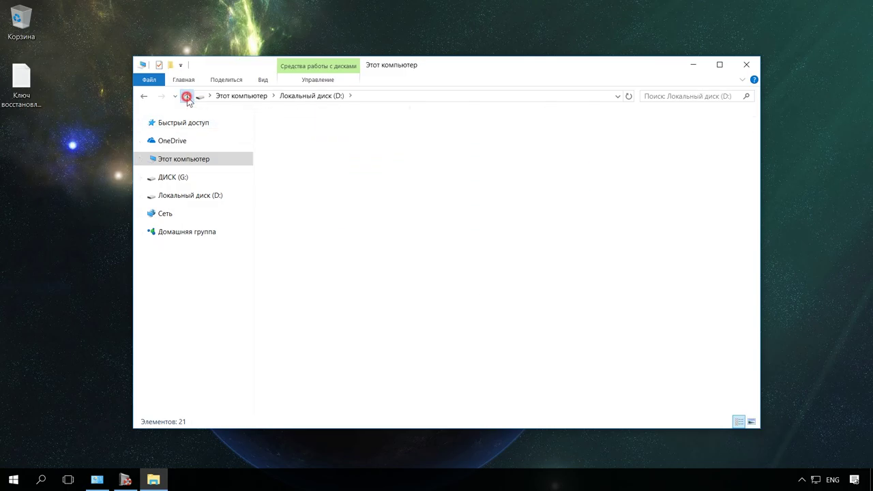
click(746, 65)
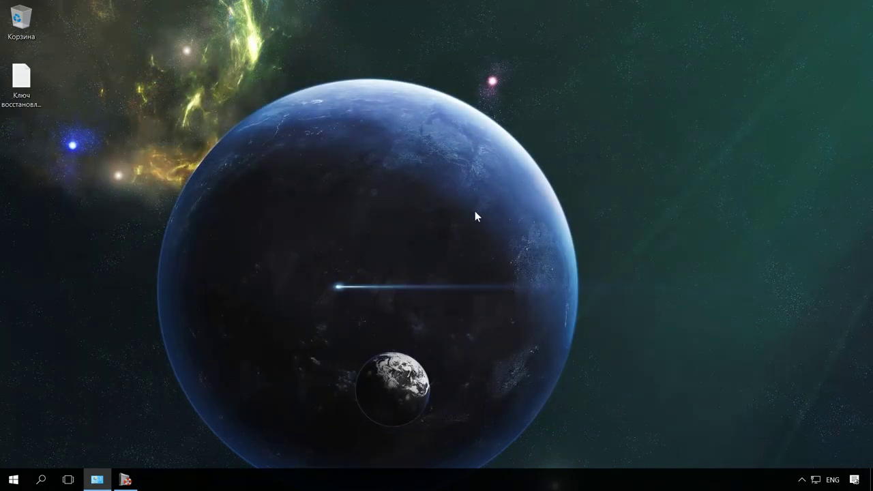